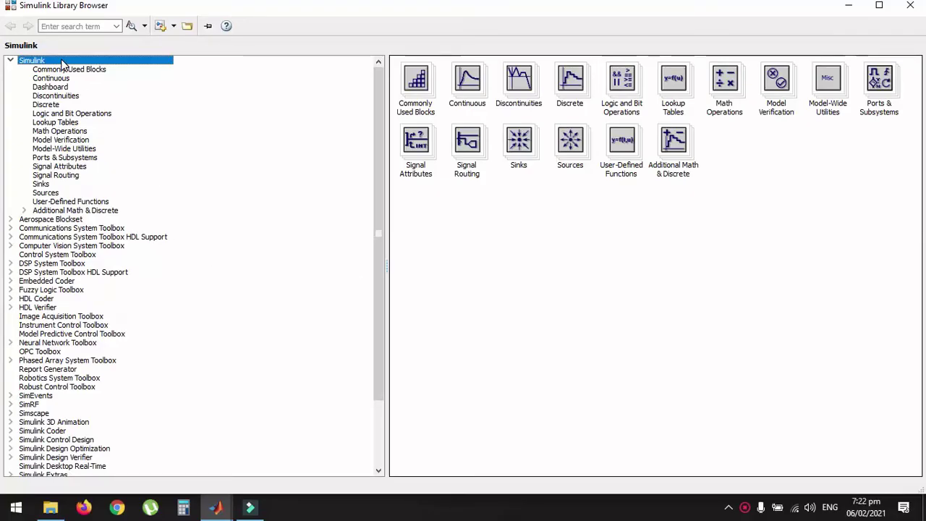
# - Add a Ramp block from Sources to a new untitled model and place it upper left
pyautogui.click(77, 10)
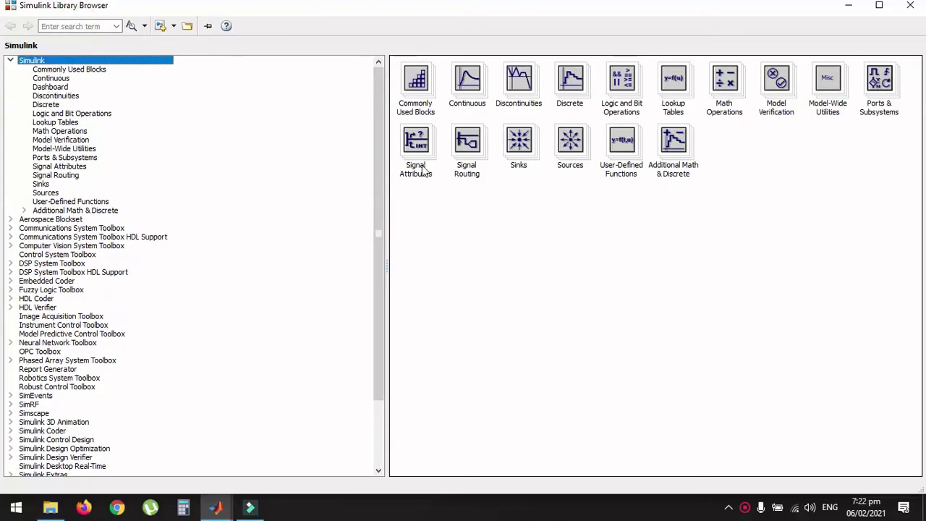
pyautogui.click(45, 60)
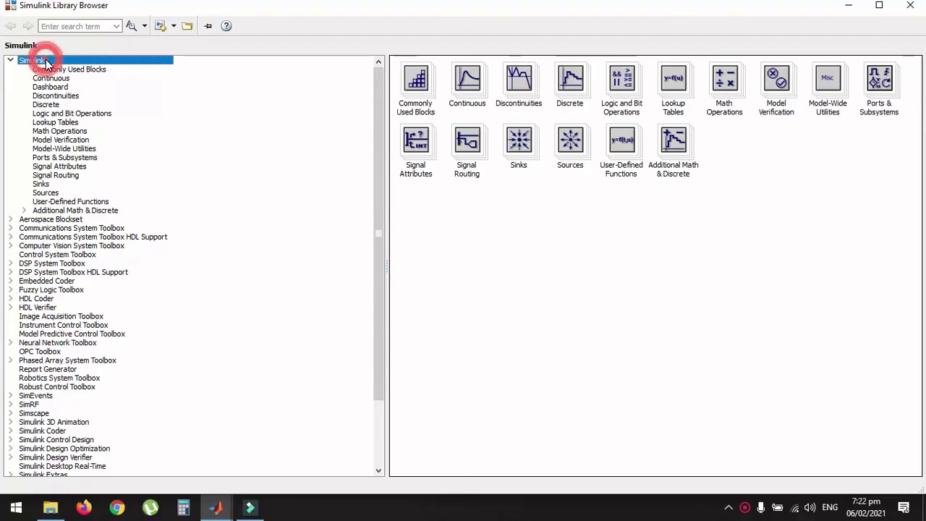
pyautogui.click(45, 193)
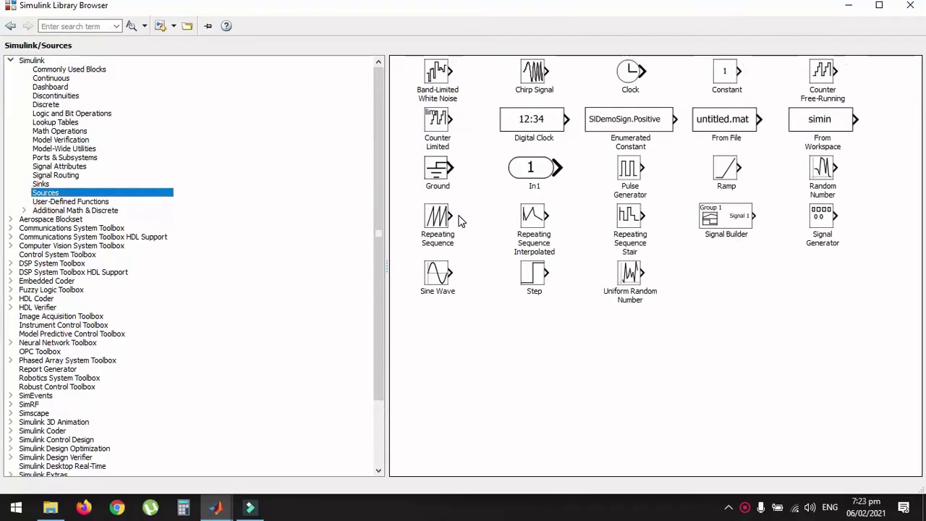
pyautogui.click(727, 168)
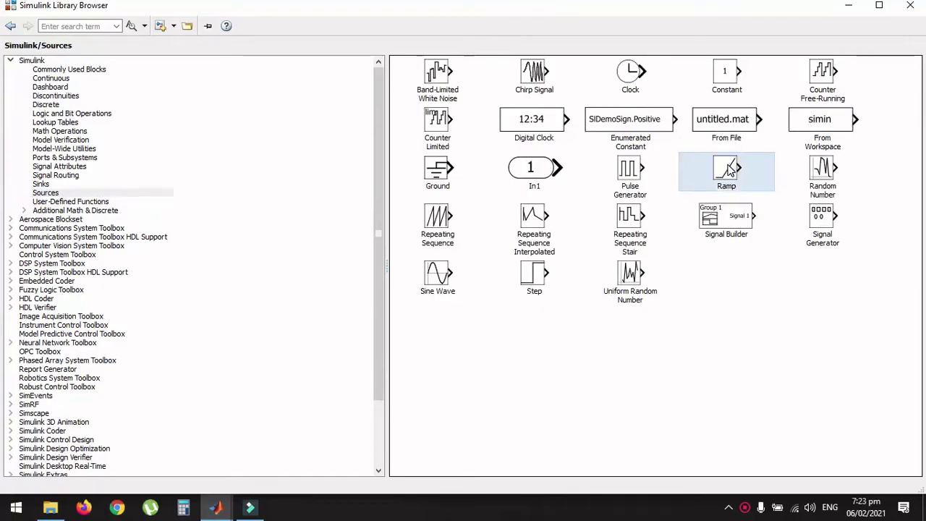
pyautogui.rightClick(729, 168)
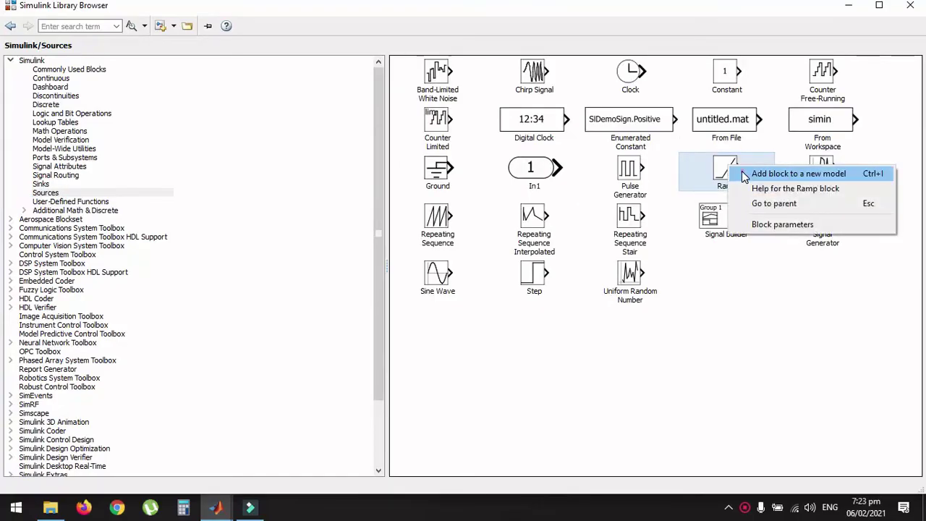
pyautogui.click(742, 170)
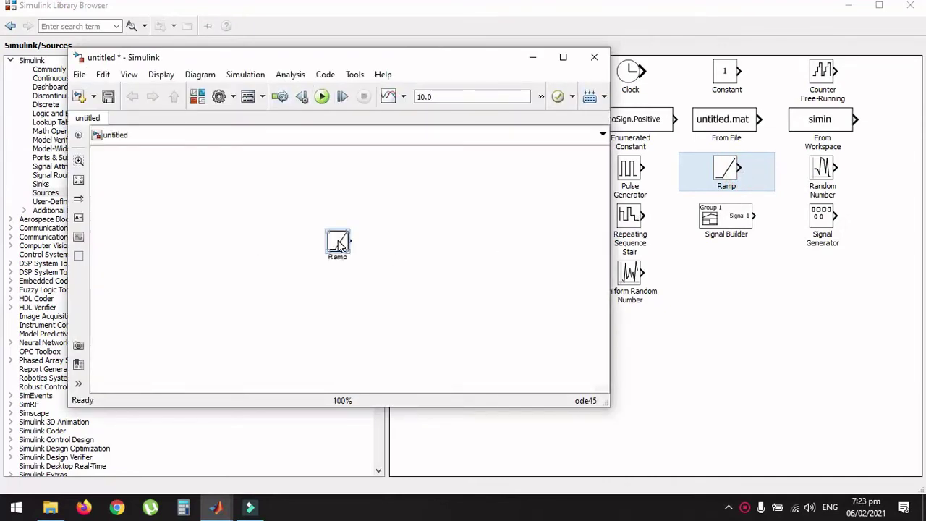
pyautogui.moveTo(333, 244); pyautogui.dragTo(169, 244)
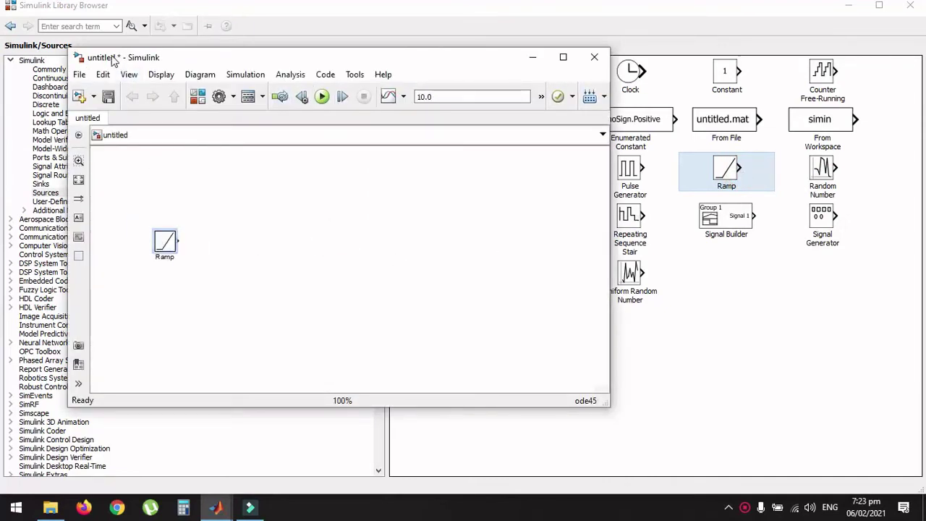
pyautogui.moveTo(136, 215); pyautogui.dragTo(214, 282)
pyautogui.click(365, 253)
# - Add a Scope from Sinks beside the Ramp, connect Ramp to Scope, and run the simulation
pyautogui.click(674, 345)
pyautogui.click(42, 186)
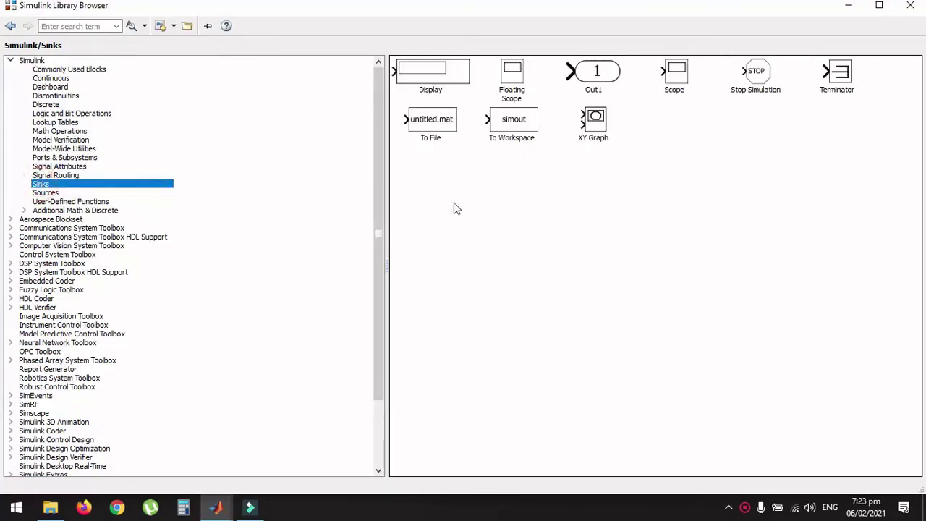
pyautogui.rightClick(686, 84)
pyautogui.click(687, 85)
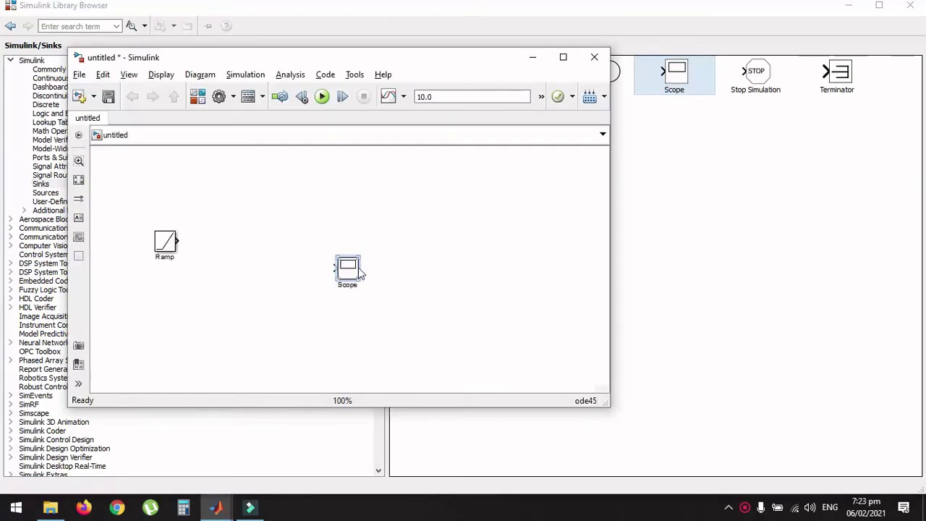
pyautogui.moveTo(347, 268); pyautogui.dragTo(307, 245)
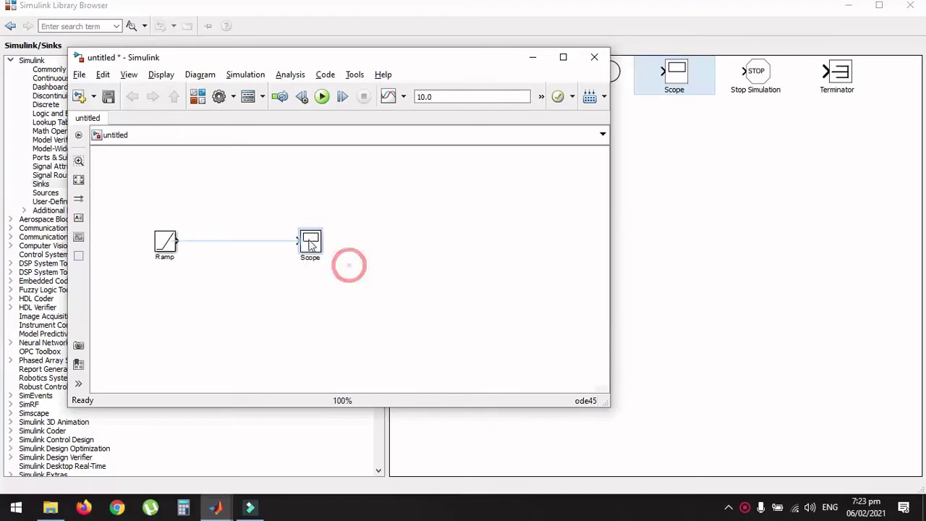
pyautogui.click(272, 241)
pyautogui.click(322, 97)
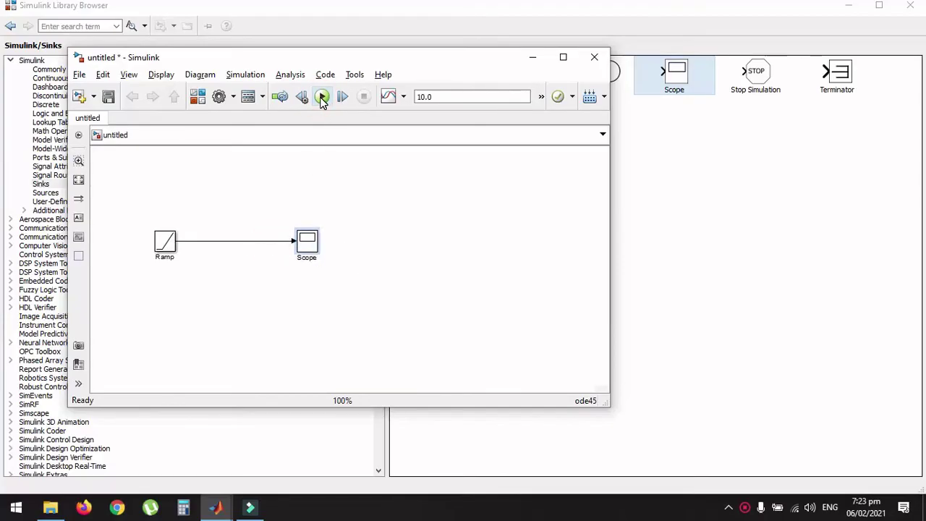
# - View the Scope full-screen, autoscale the ramp rising 0 to 10 over 10 s, then close it
pyautogui.doubleClick(310, 242)
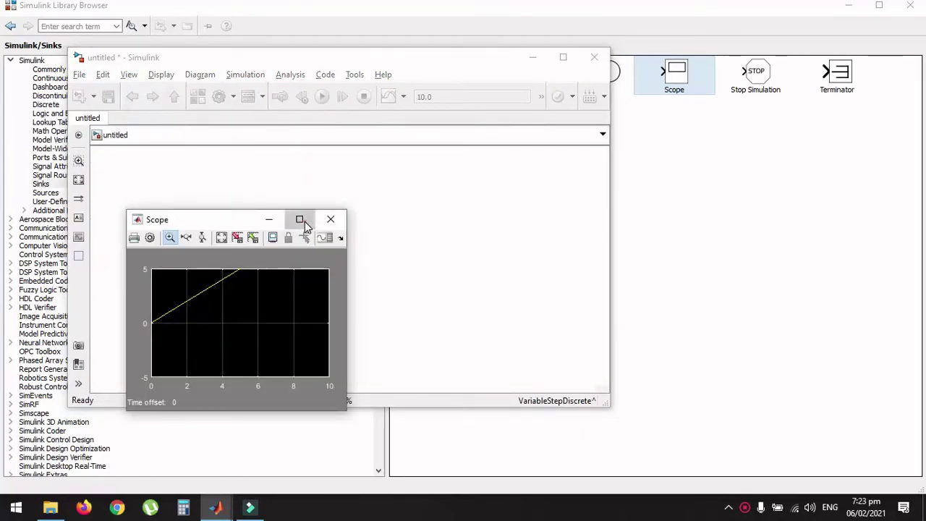
pyautogui.click(300, 220)
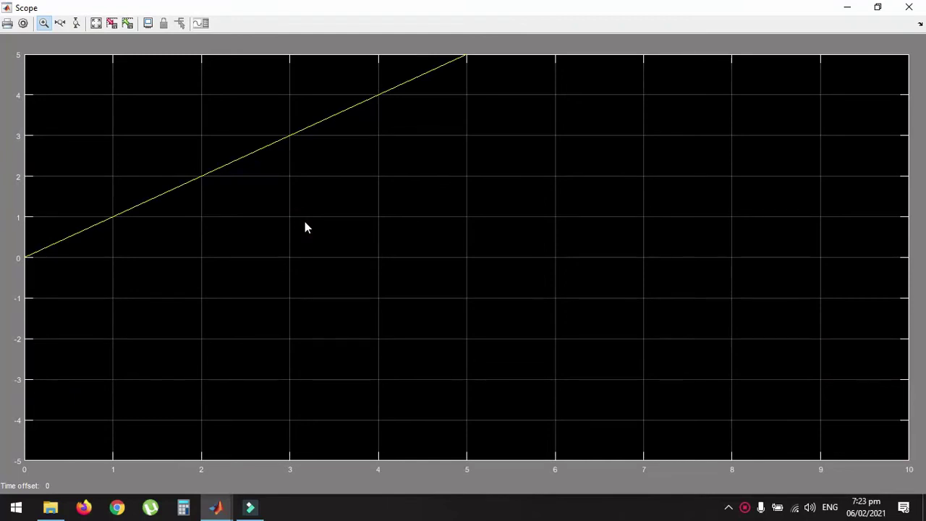
pyautogui.click(44, 24)
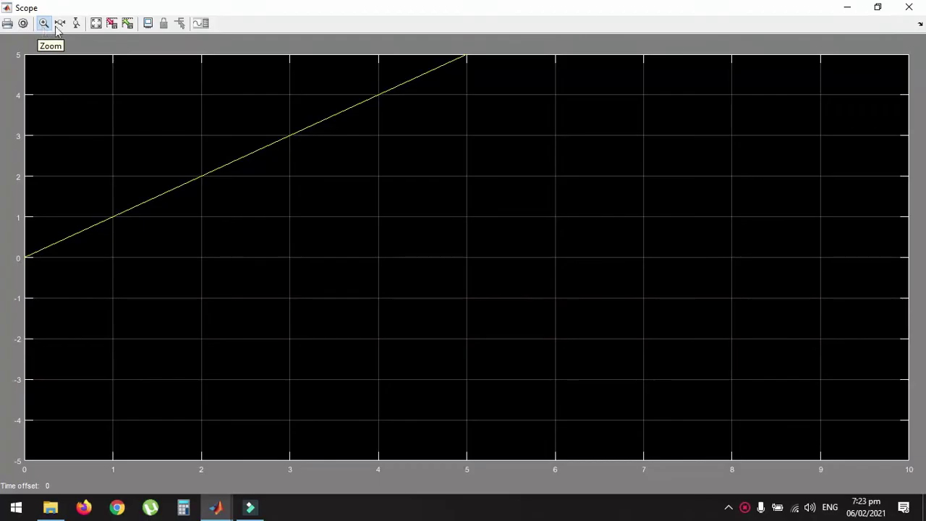
pyautogui.click(96, 26)
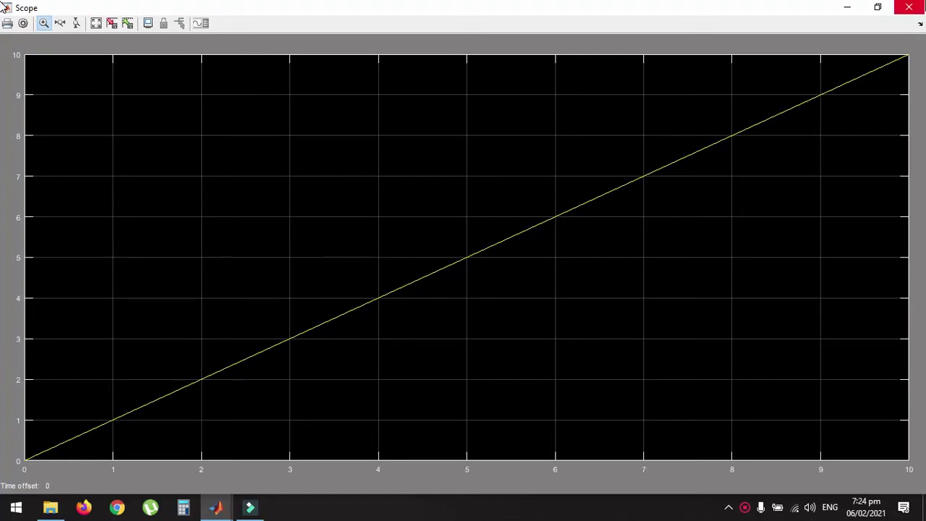
pyautogui.click(908, 6)
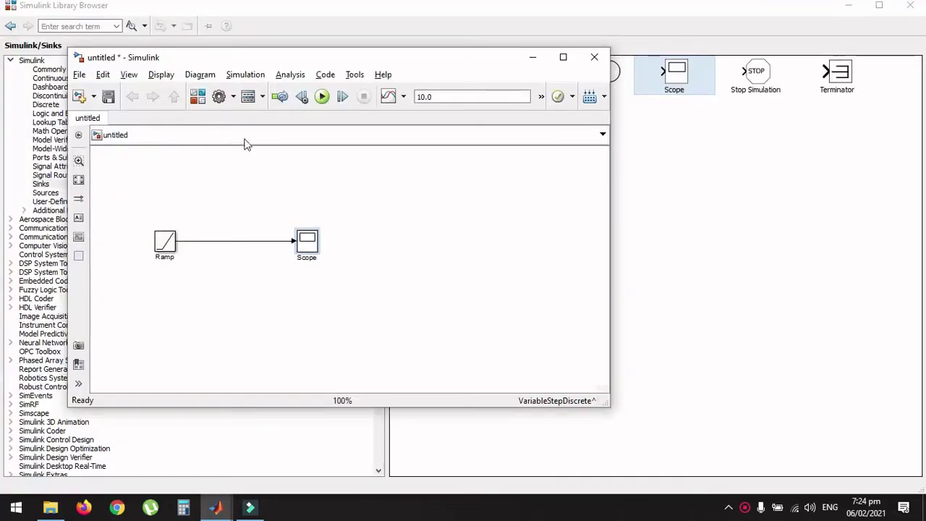
# - Search the Library Browser for 'parabola', which returns no matching blocks
pyautogui.click(199, 101)
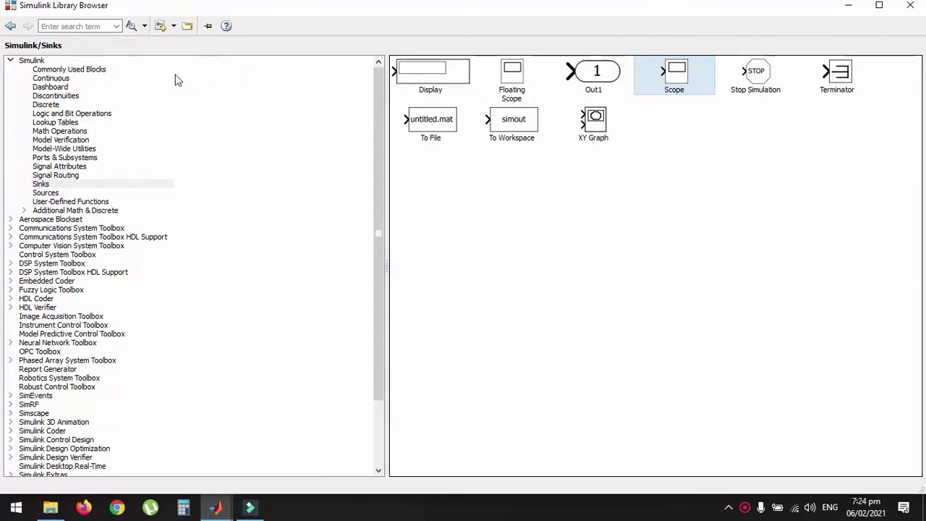
pyautogui.click(45, 193)
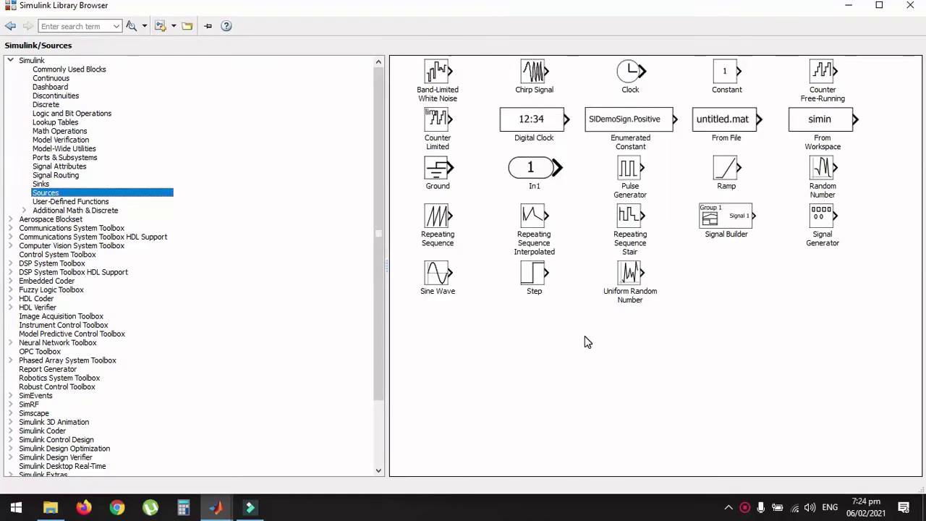
pyautogui.click(103, 27)
pyautogui.write('para')
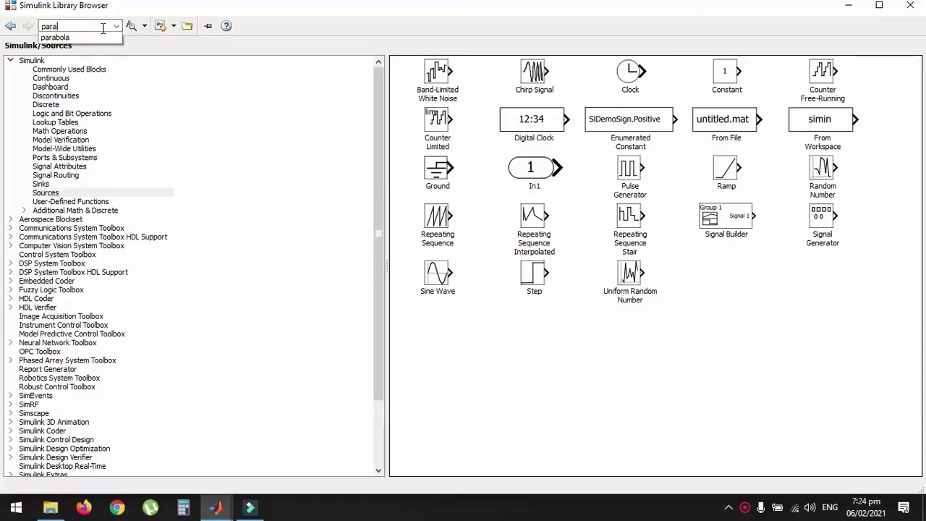
pyautogui.click(98, 37)
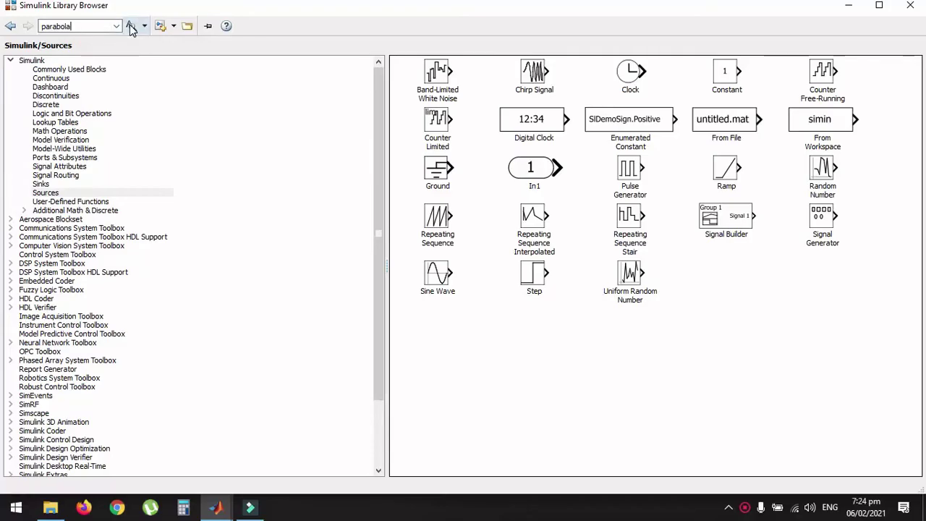
pyautogui.click(131, 26)
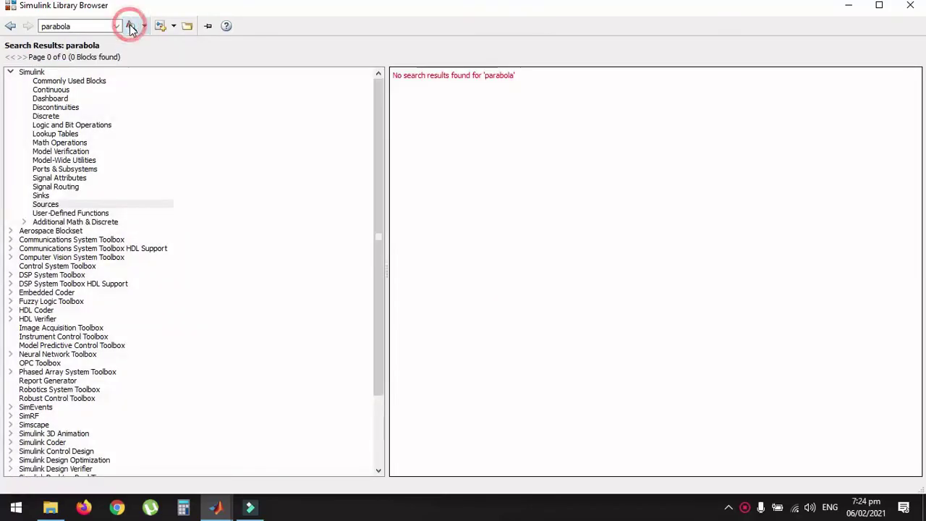
pyautogui.click(539, 75)
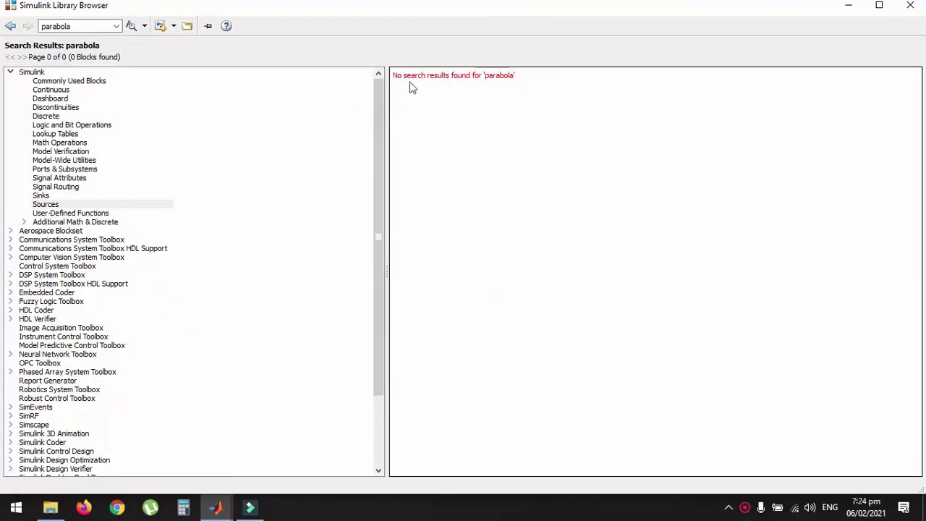
pyautogui.click(414, 85)
# - Add an Integrator block from the Continuous library to the untitled model
pyautogui.click(36, 72)
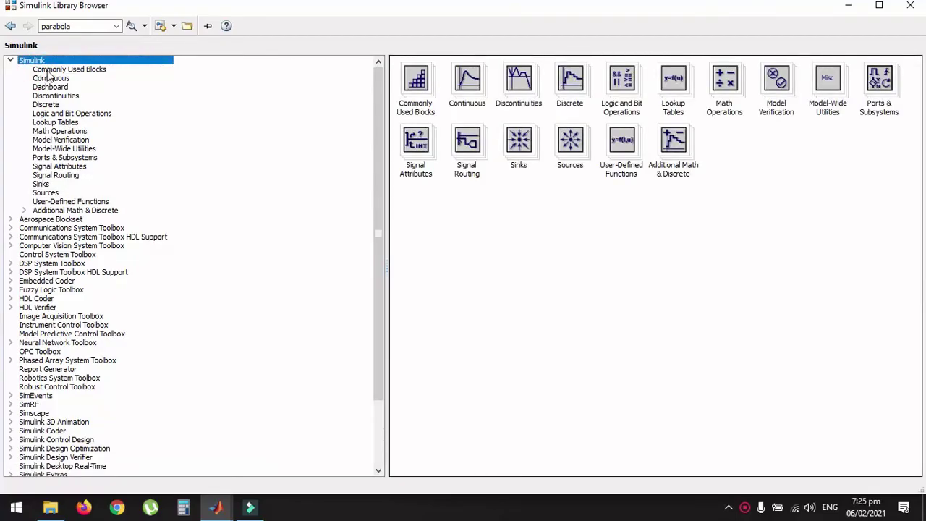
pyautogui.click(51, 80)
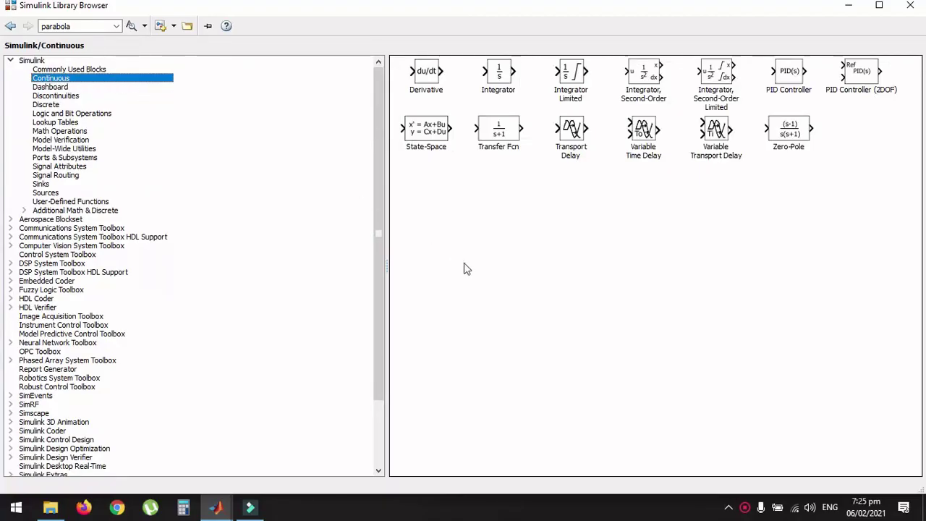
pyautogui.click(495, 76)
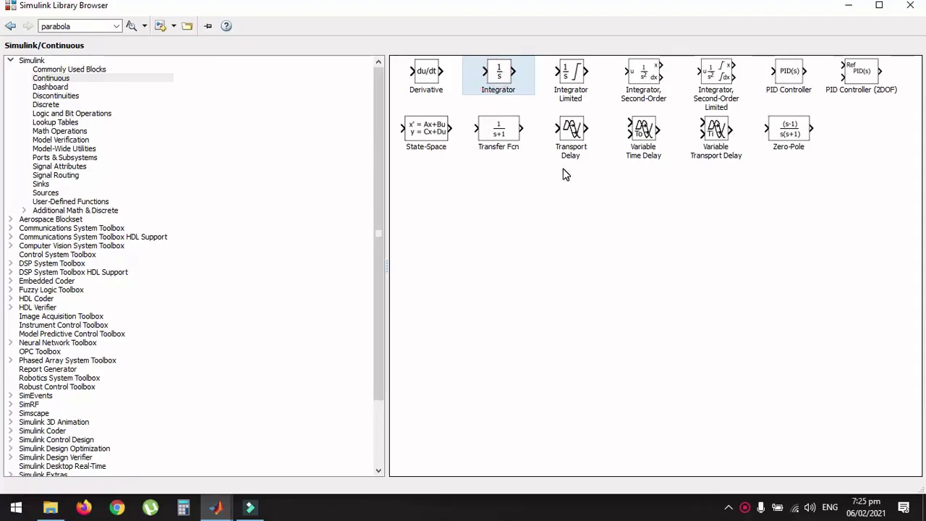
pyautogui.rightClick(503, 72)
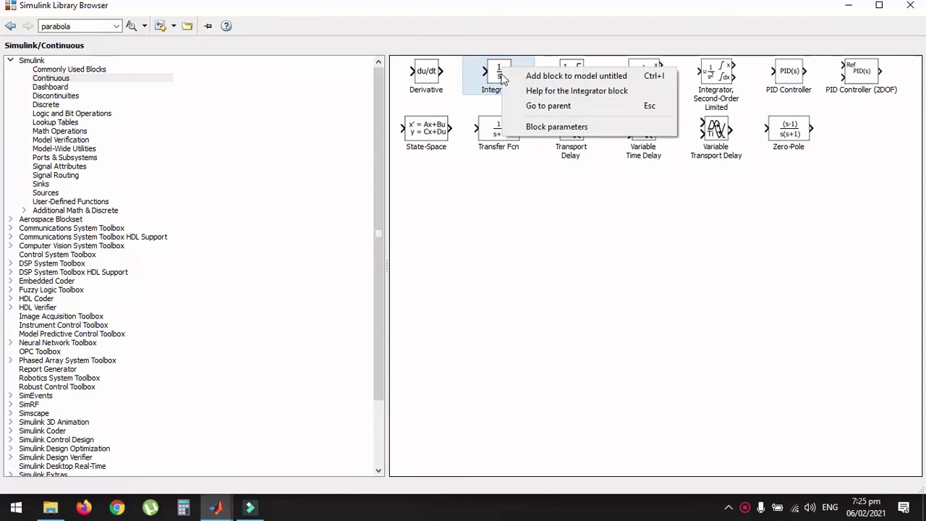
pyautogui.click(505, 73)
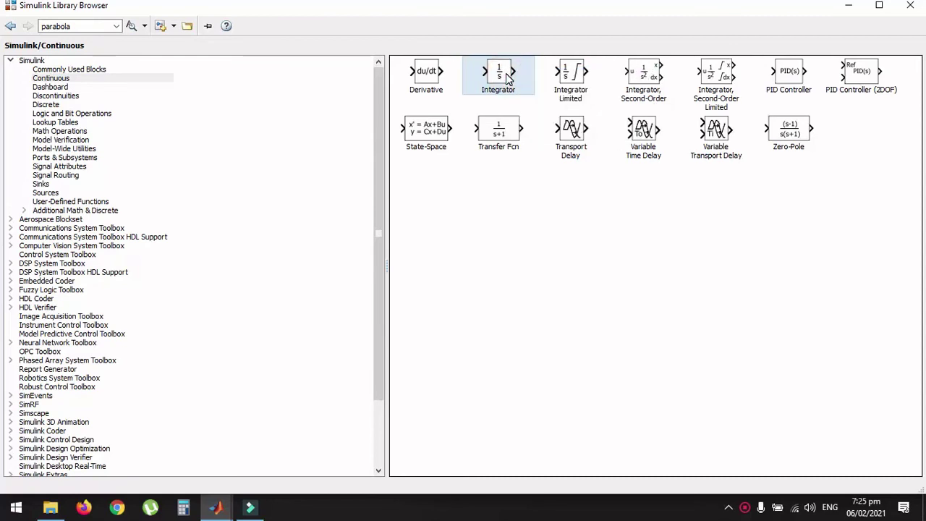
# - Place the Integrator between Ramp and Scope, rewire Ramp → Integrator → Scope, and run
pyautogui.click(239, 243)
pyautogui.press('Delete')
pyautogui.moveTo(350, 269); pyautogui.dragTo(234, 243)
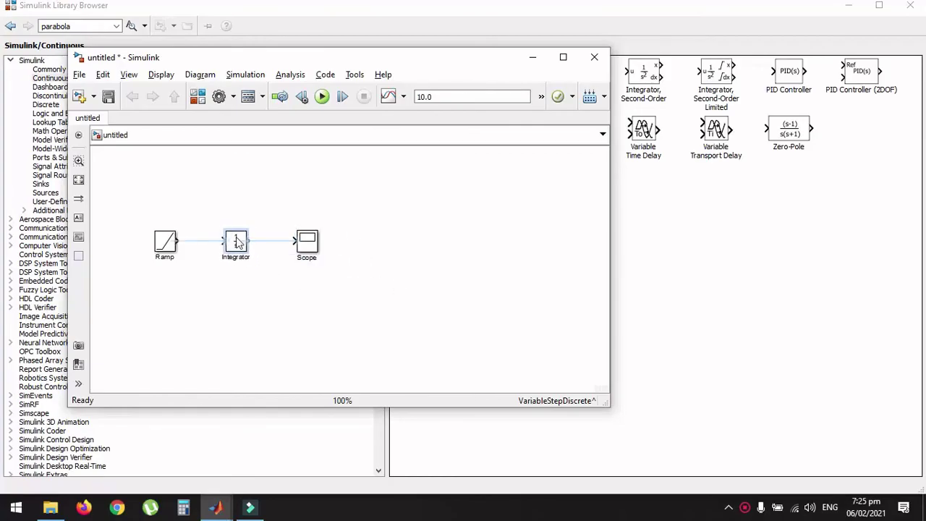
pyautogui.click(194, 245)
pyautogui.press('Delete')
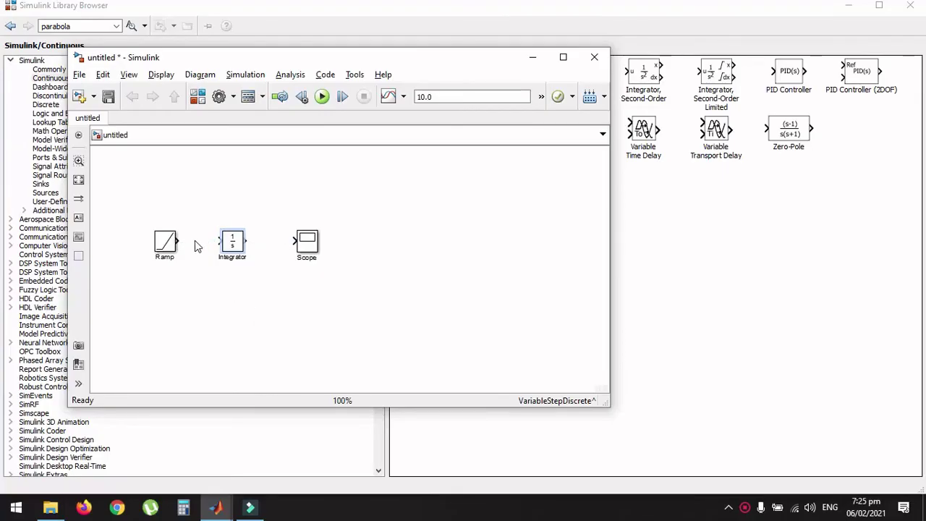
pyautogui.moveTo(177, 241); pyautogui.dragTo(224, 248)
pyautogui.click(247, 241)
pyautogui.moveTo(247, 241); pyautogui.dragTo(296, 241)
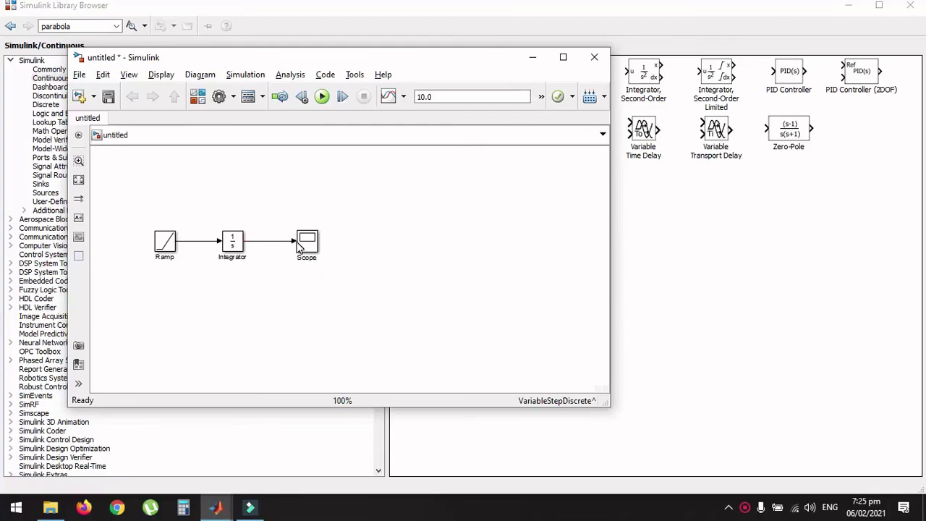
pyautogui.moveTo(234, 242); pyautogui.dragTo(239, 245)
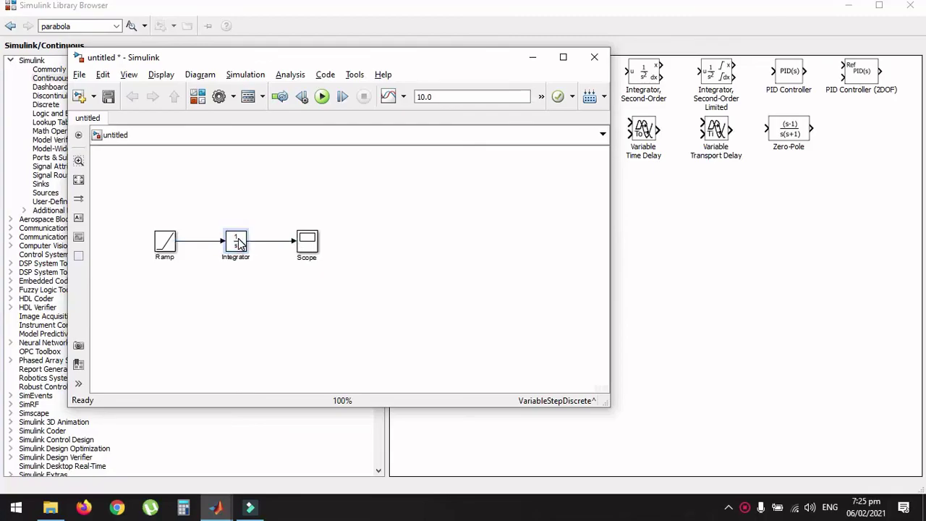
pyautogui.click(322, 96)
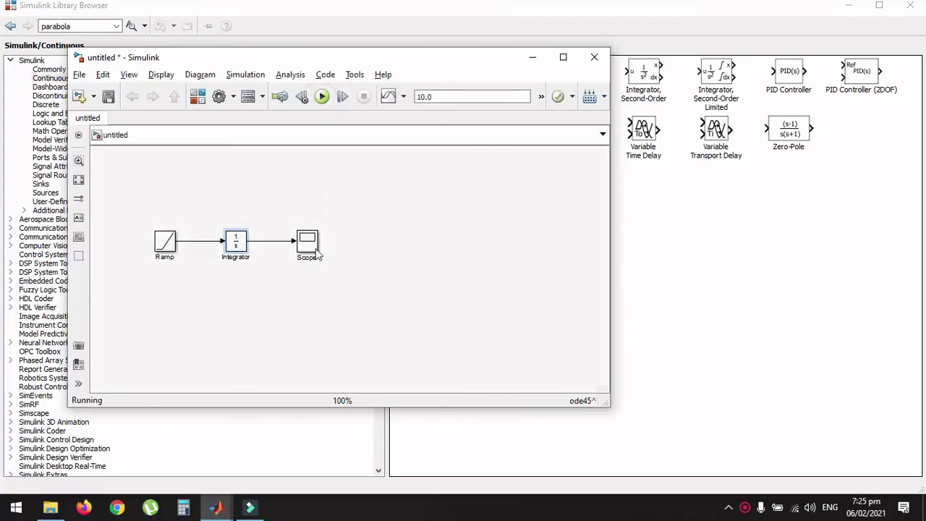
# - Open the Scope and autoscale the parabola reaching 50 at 10 s, then return to Sources
pyautogui.doubleClick(309, 246)
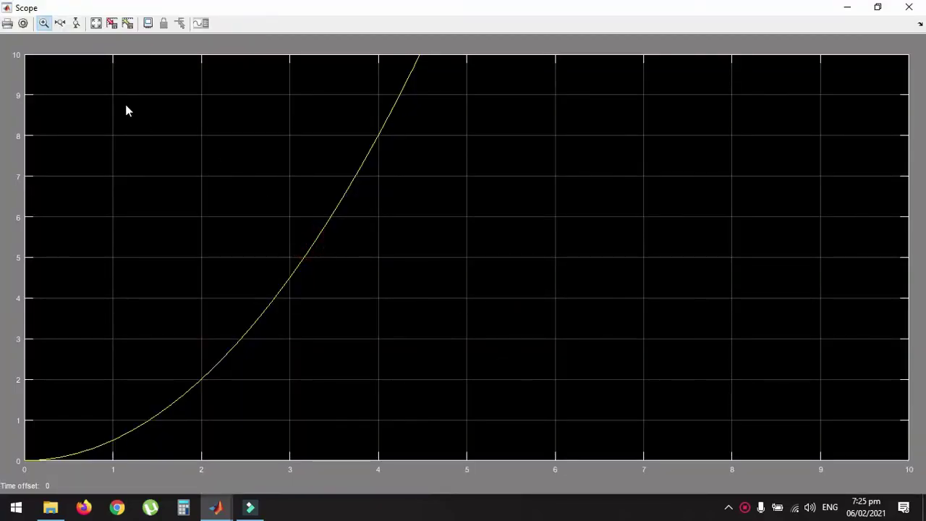
pyautogui.click(96, 24)
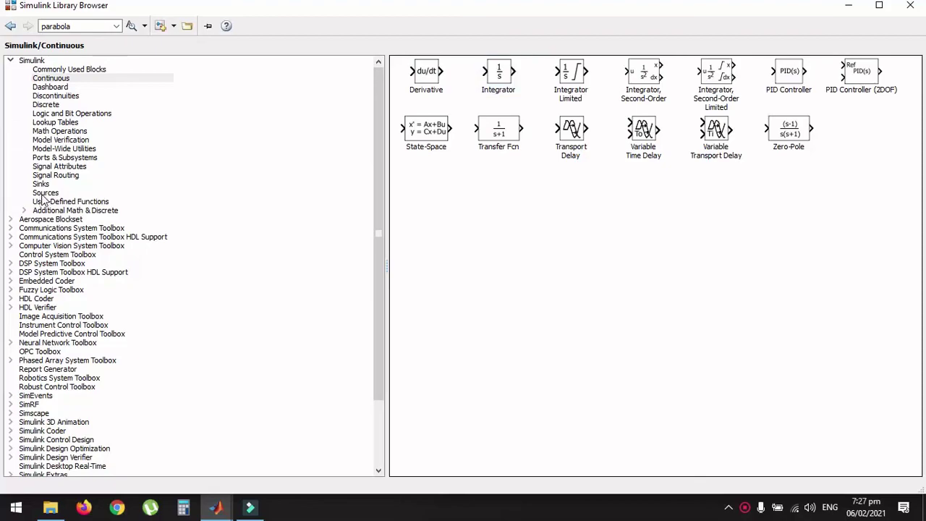
pyautogui.click(45, 192)
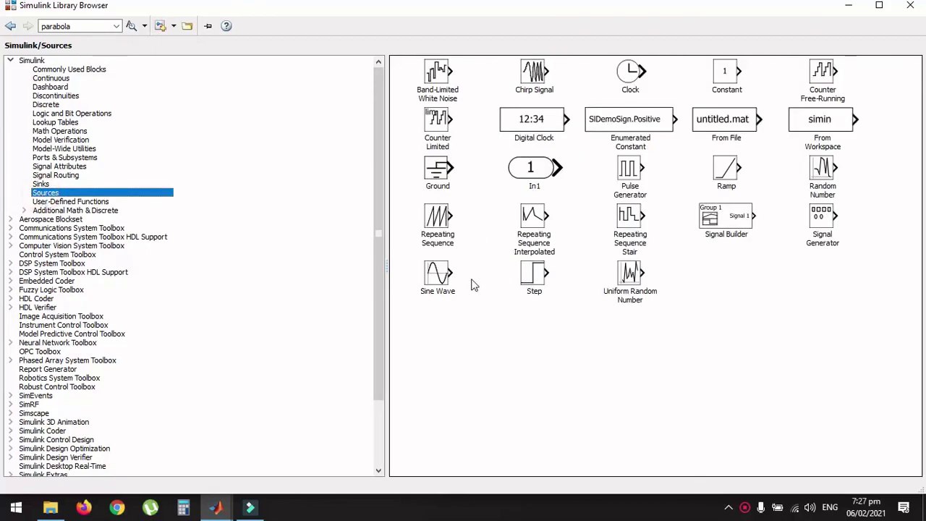
# - Add a Sine Wave block from Sources and a second Scope from Sinks to the model
pyautogui.click(445, 281)
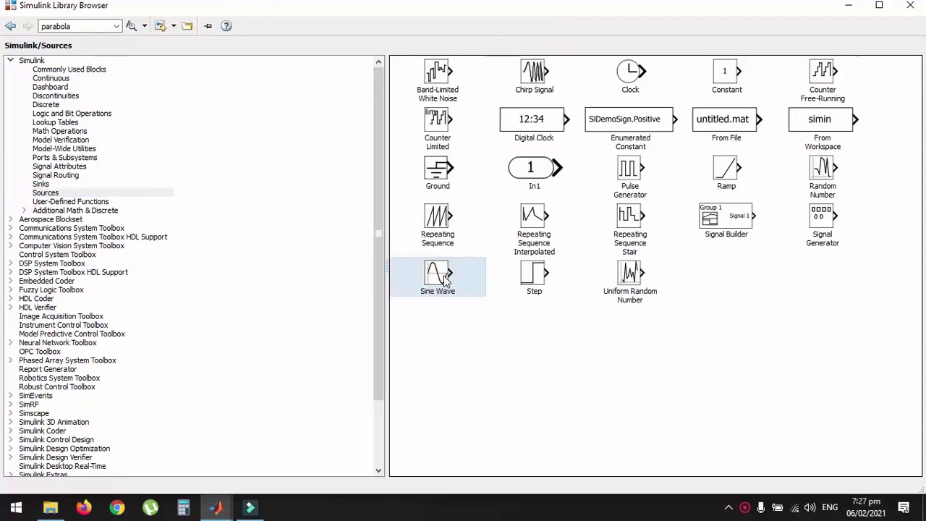
pyautogui.click(82, 193)
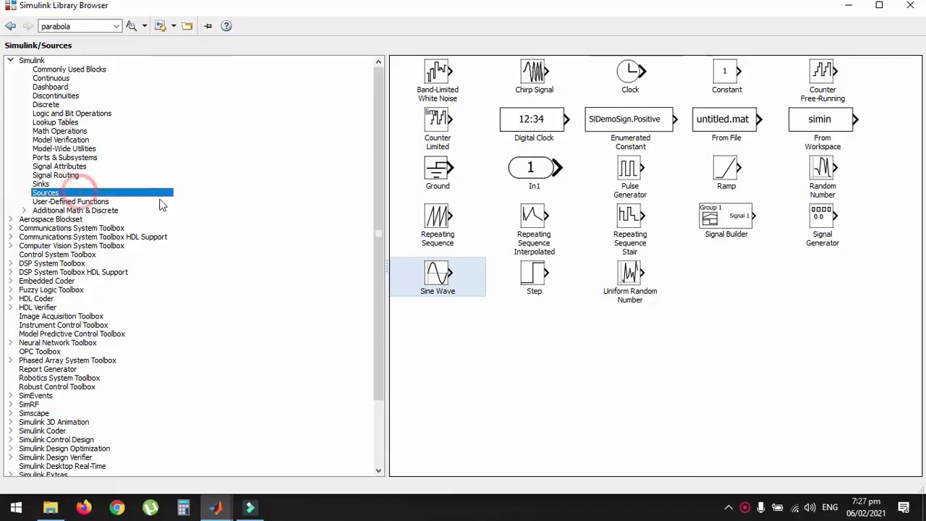
pyautogui.rightClick(443, 273)
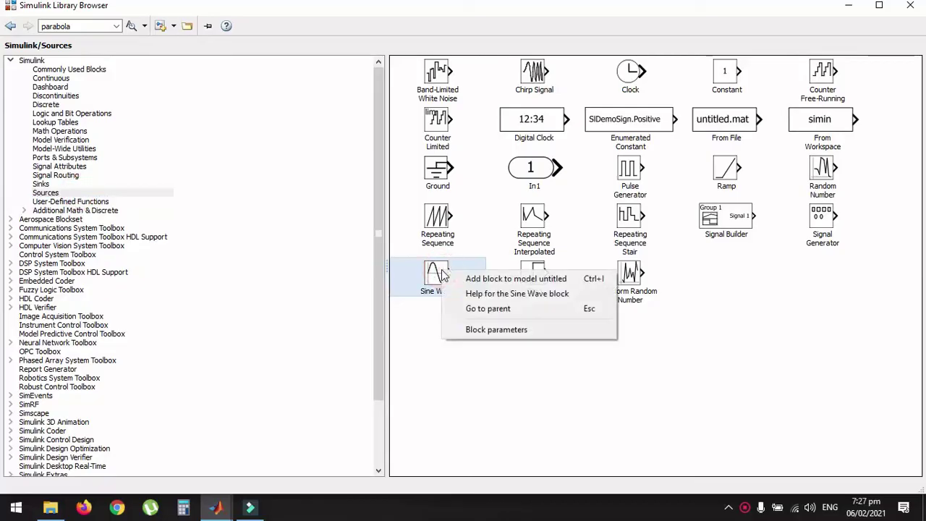
pyautogui.click(457, 277)
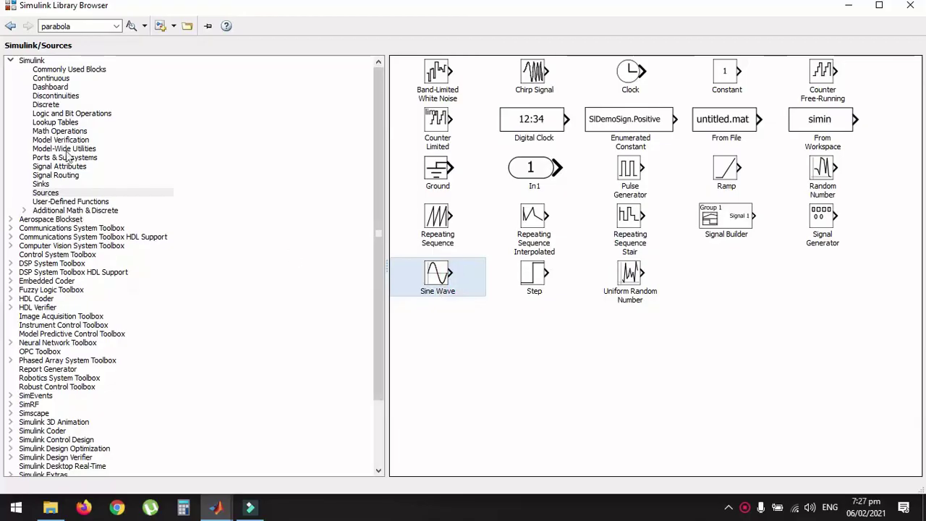
pyautogui.click(40, 183)
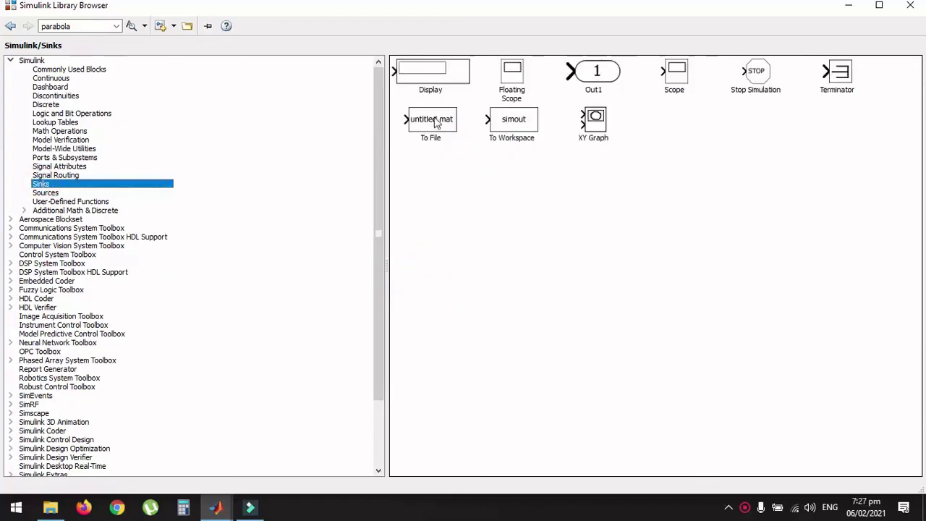
pyautogui.click(675, 81)
pyautogui.rightClick(675, 81)
pyautogui.click(679, 87)
# - Place Sine Wave and Scope1 below the Ramp chain, connect them, run, and open Scope1
pyautogui.hotkey('alt', 'Tab')
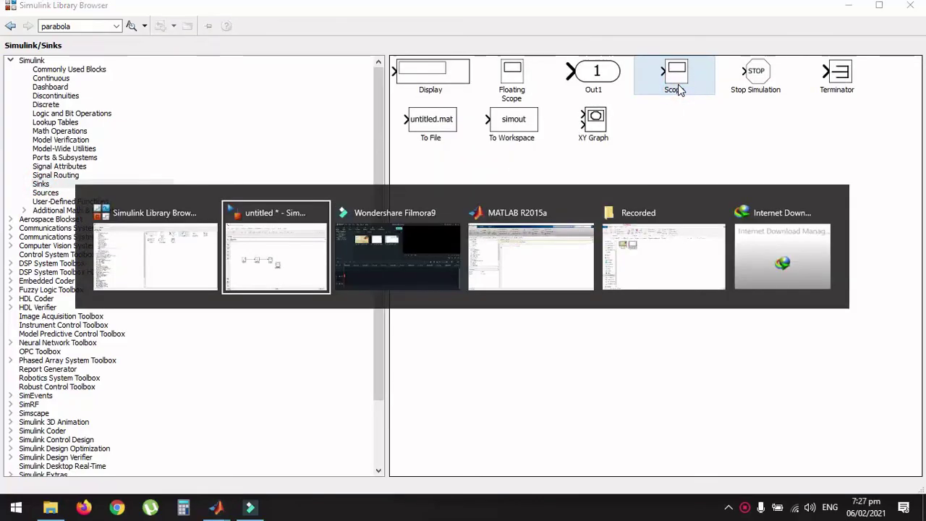
pyautogui.moveTo(346, 286); pyautogui.dragTo(305, 307)
pyautogui.moveTo(346, 278); pyautogui.dragTo(165, 297)
pyautogui.click(202, 292)
pyautogui.click(309, 318)
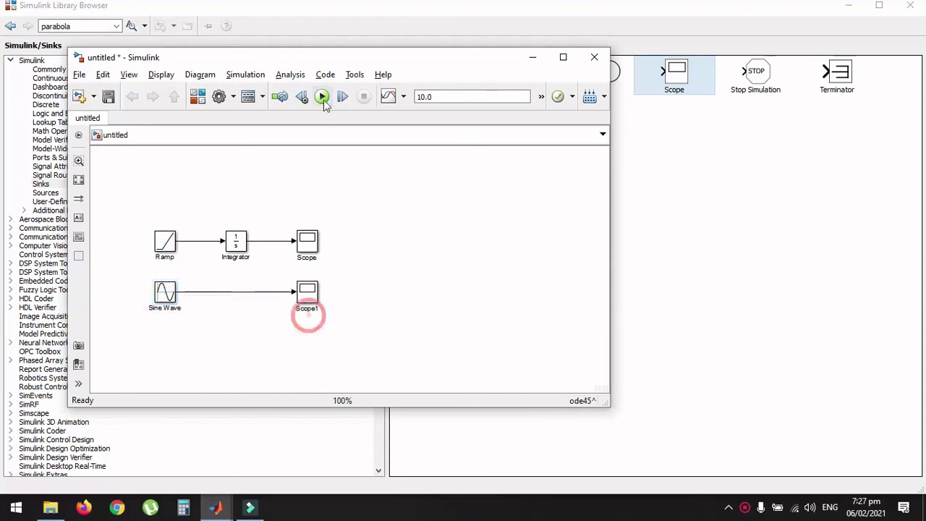
pyautogui.click(323, 98)
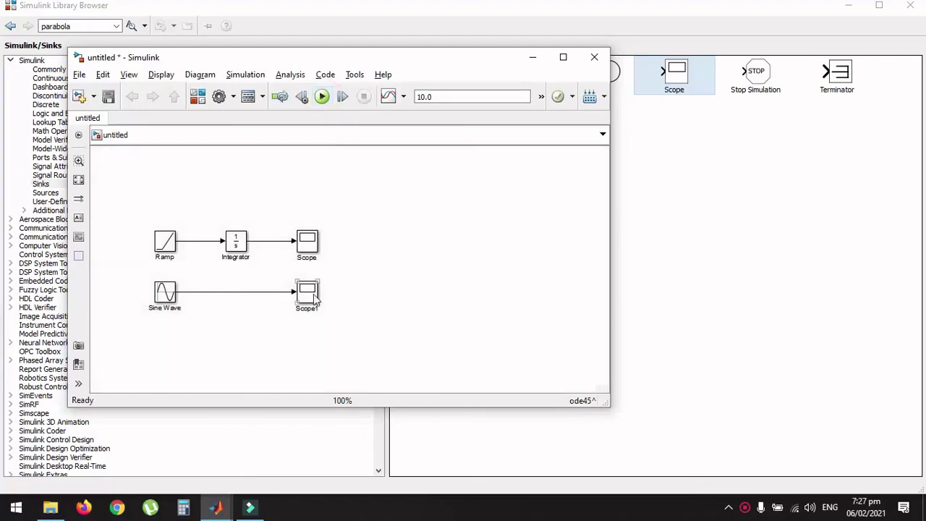
pyautogui.doubleClick(312, 294)
# - Maximize Scope1 and autoscale so the sine wave fills the −1 to 1 axis
pyautogui.click(301, 219)
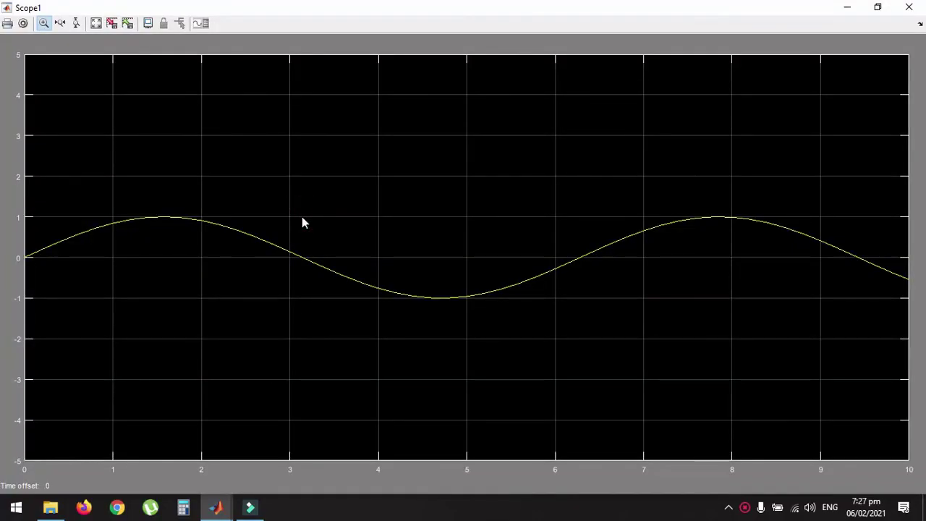
pyautogui.click(96, 24)
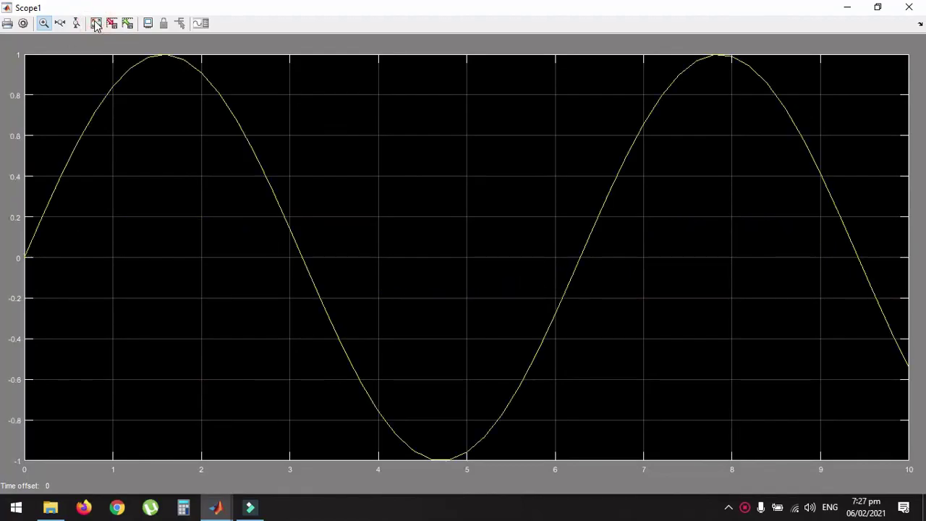